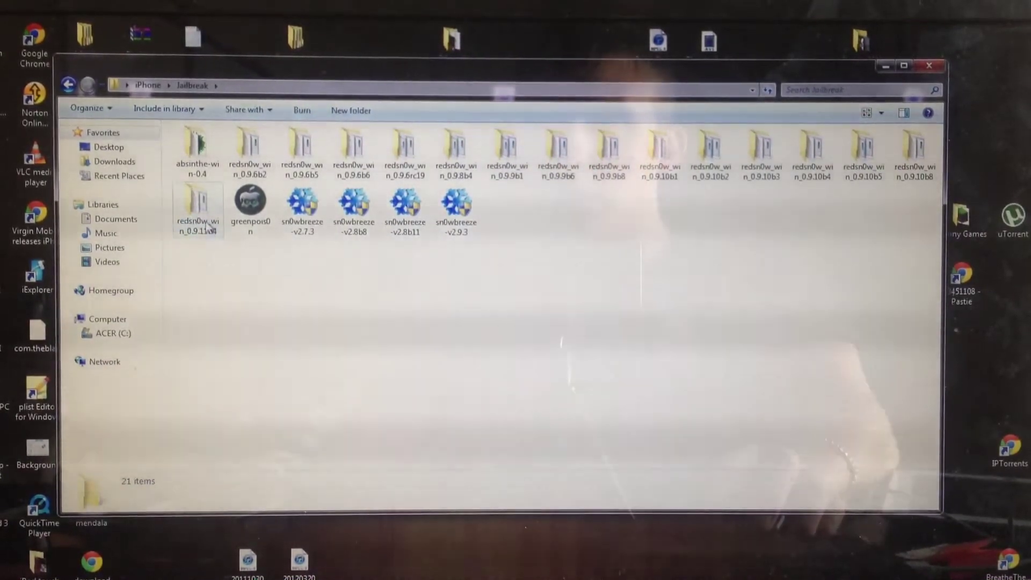
Step: Open the redsn0w_win_0.9.11b4 folder in Windows Explorer
{"action": "double_click", "coordinate": [201, 221]}
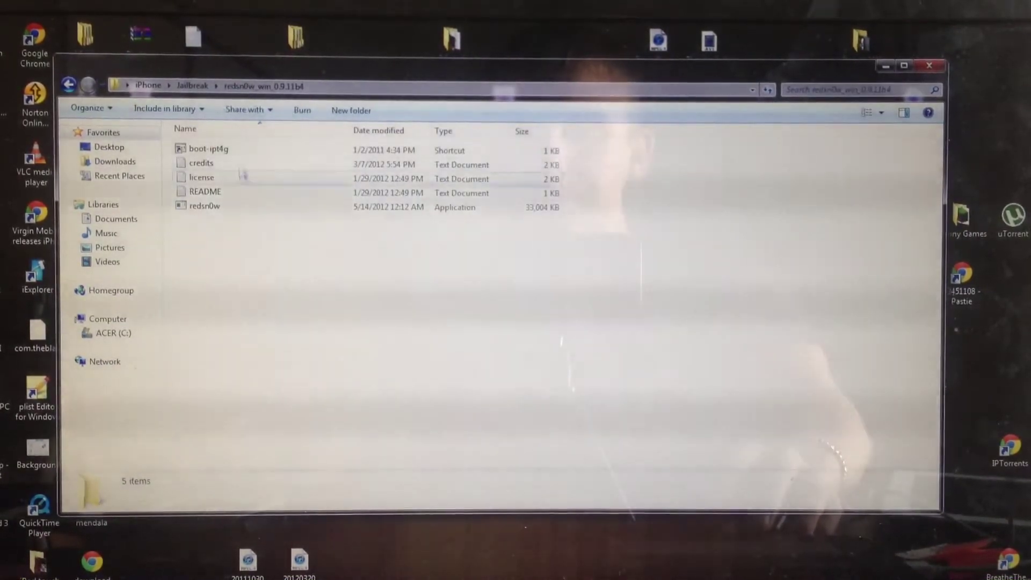
Step: Launch redsn0w as administrator and go to Extras > Even More > Restore
{"action": "right_click", "coordinate": [211, 209]}
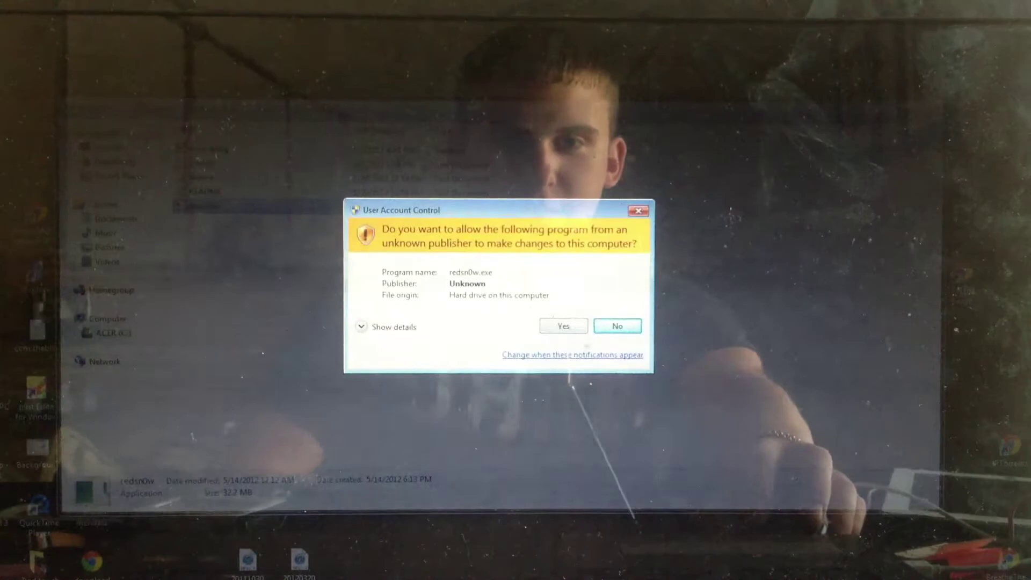
{"action": "left_click", "coordinate": [563, 326]}
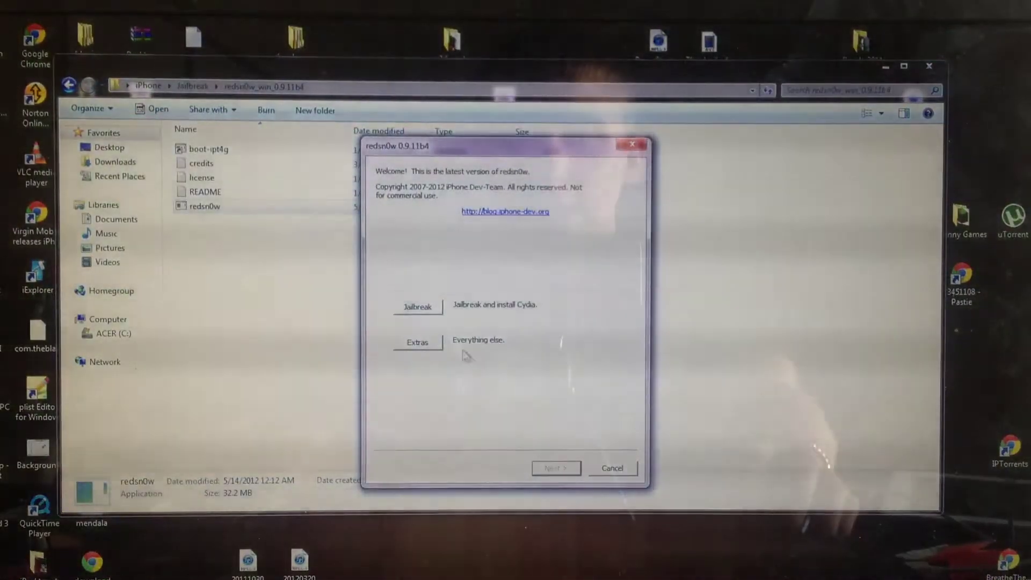
{"action": "left_click", "coordinate": [418, 342]}
{"action": "left_click", "coordinate": [410, 420]}
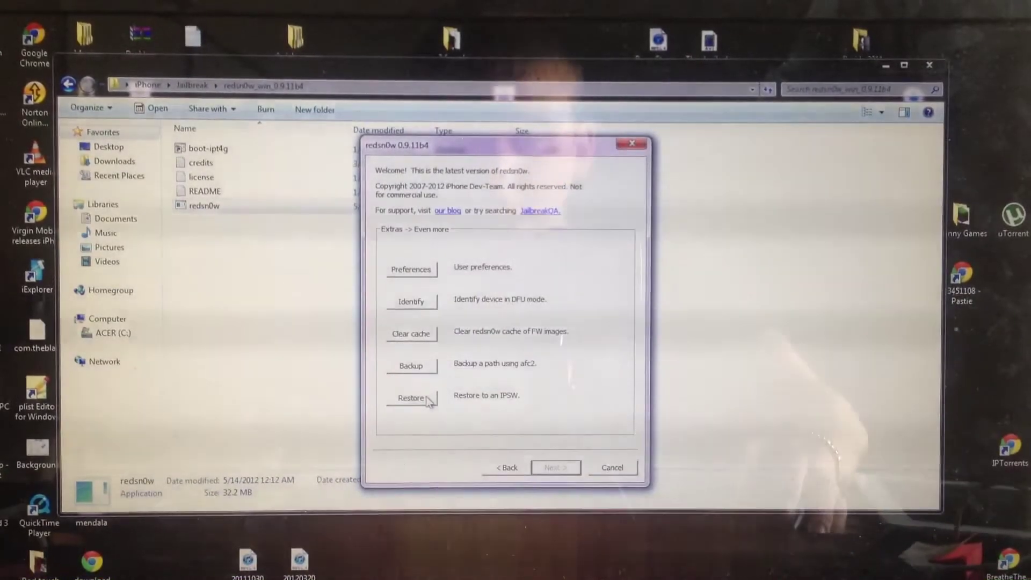
{"action": "left_click", "coordinate": [429, 401]}
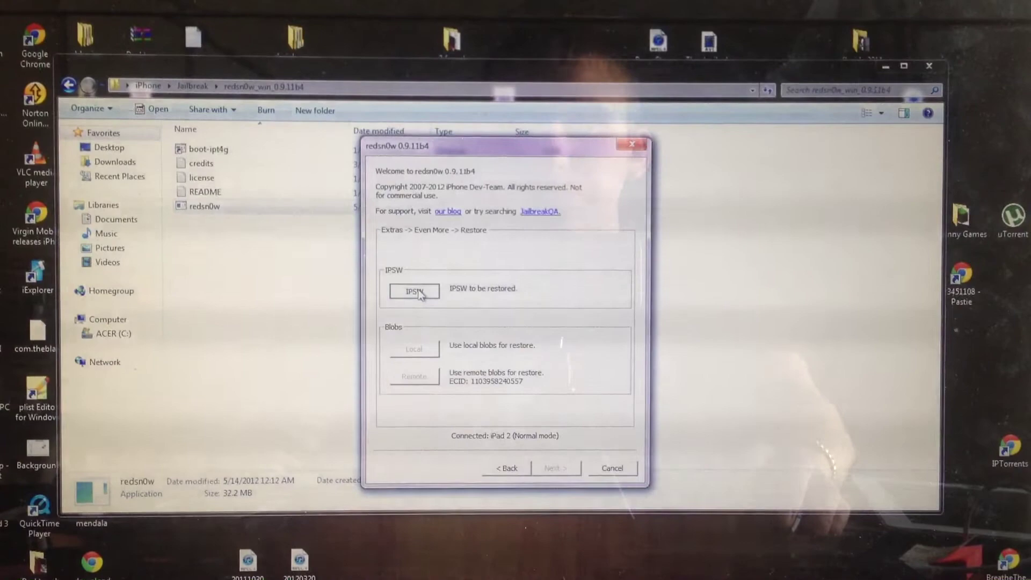
Step: Select the iPad 2 5.0.1 WiFi IPSW as the restore firmware
{"action": "left_click", "coordinate": [416, 292]}
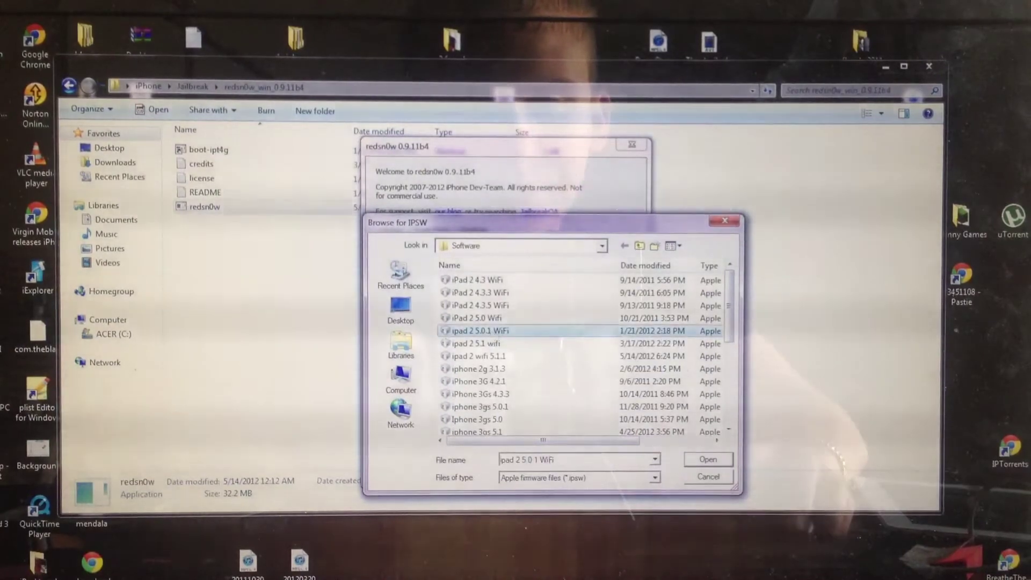
{"action": "left_click", "coordinate": [701, 462]}
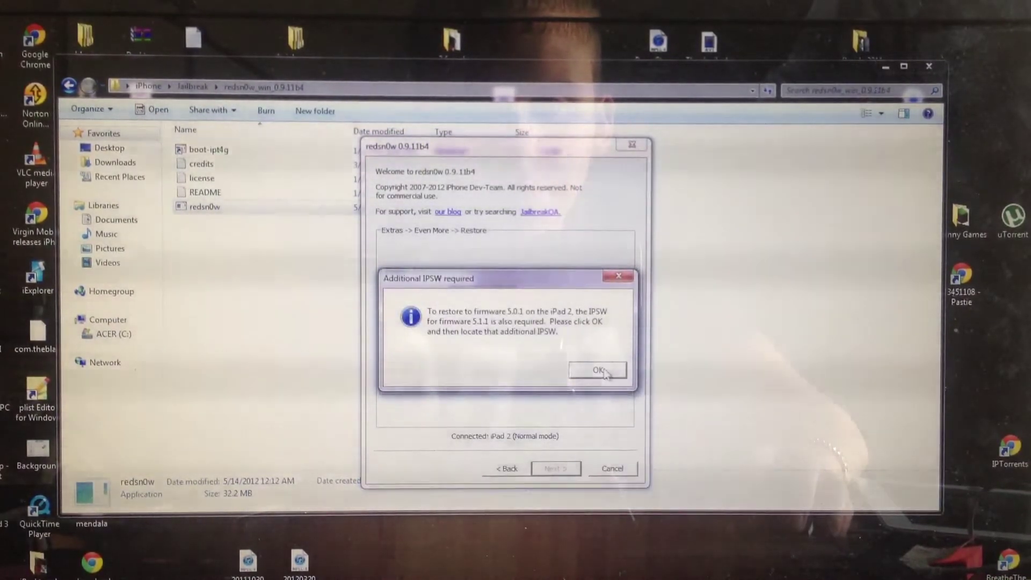
Step: Add the iPad 2 WiFi 5.1.1 IPSW and confirm the iPad entering Recovery mode
{"action": "left_click", "coordinate": [598, 370]}
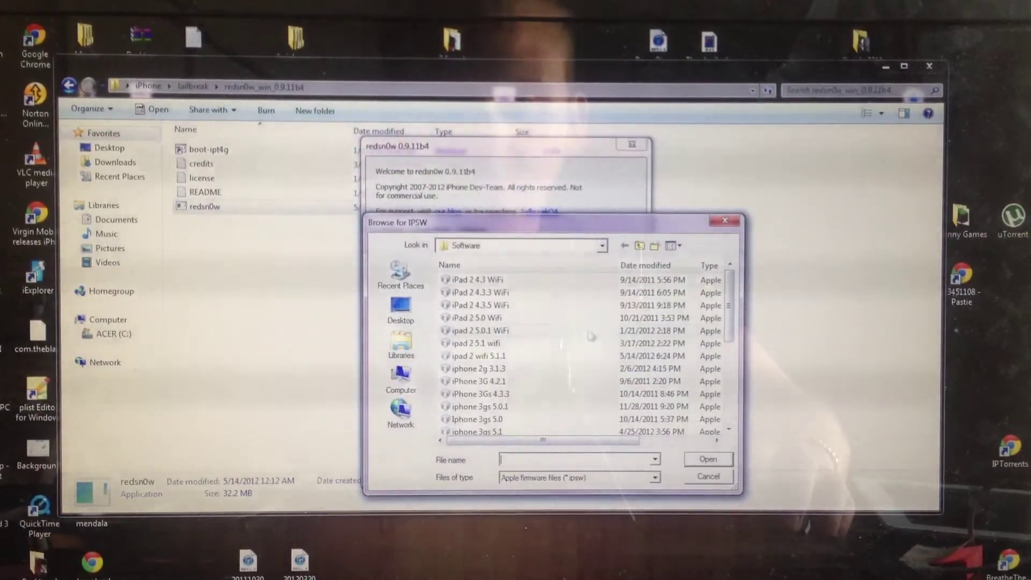
{"action": "left_click", "coordinate": [715, 459]}
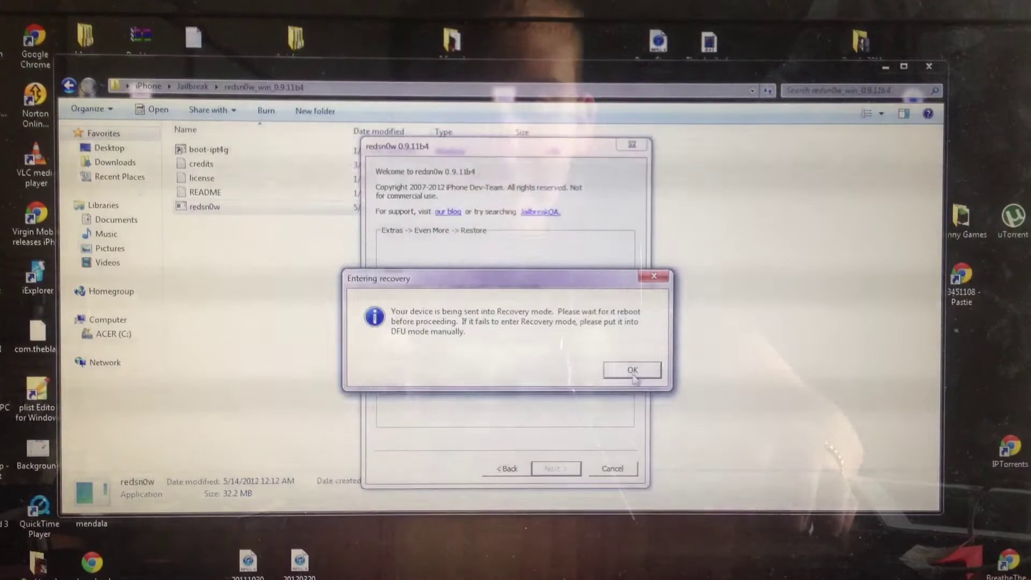
{"action": "left_click", "coordinate": [634, 373]}
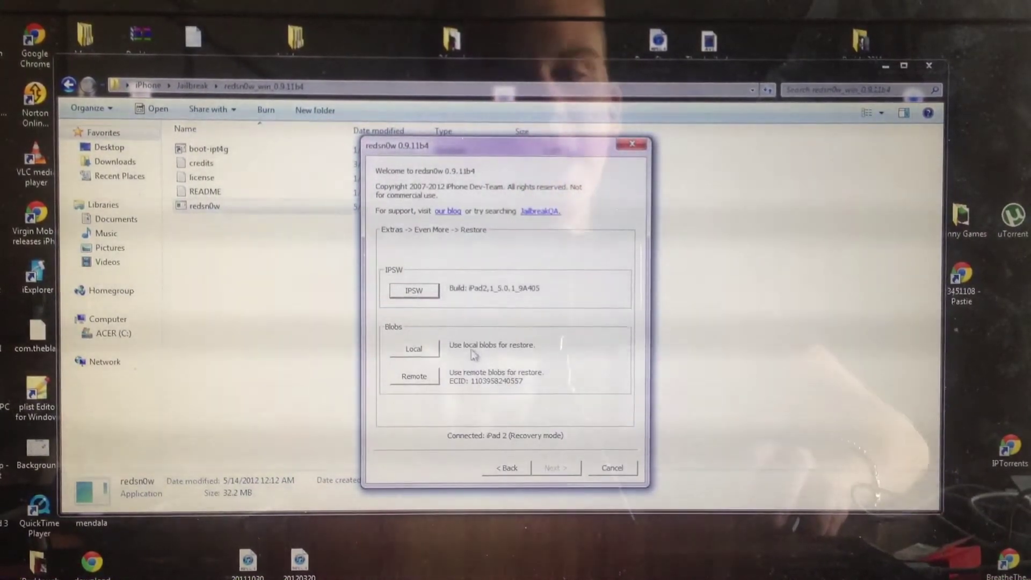
Step: Skip local blob search and fetch SHSH blobs remotely to run the restore
{"action": "left_click", "coordinate": [414, 349]}
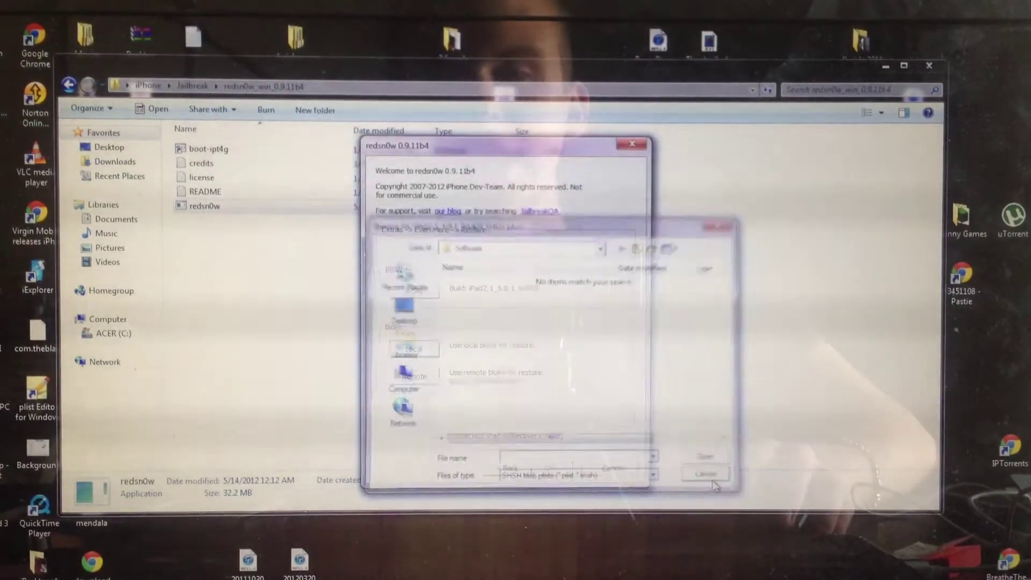
{"action": "left_click", "coordinate": [710, 477]}
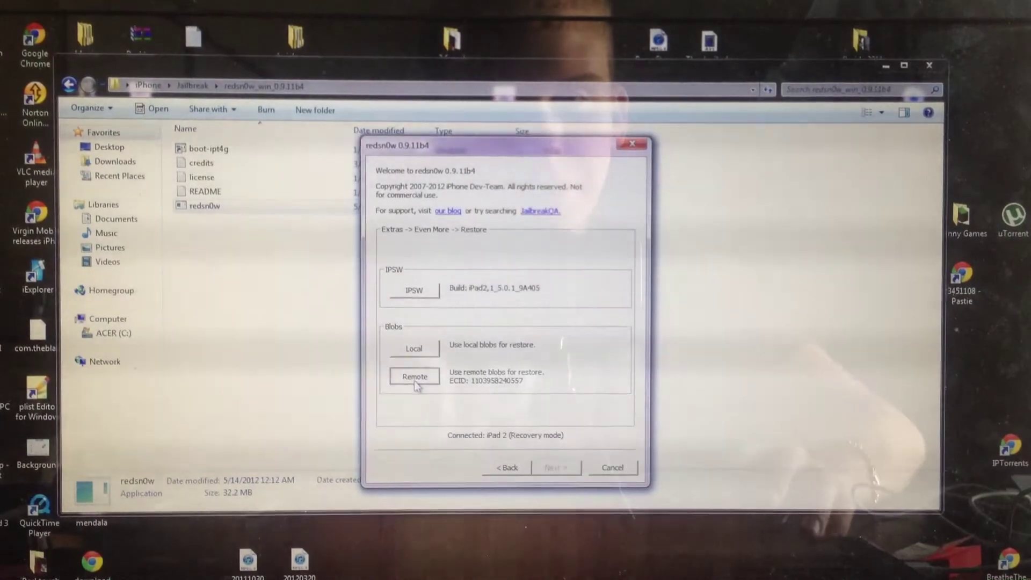
{"action": "left_click", "coordinate": [416, 385]}
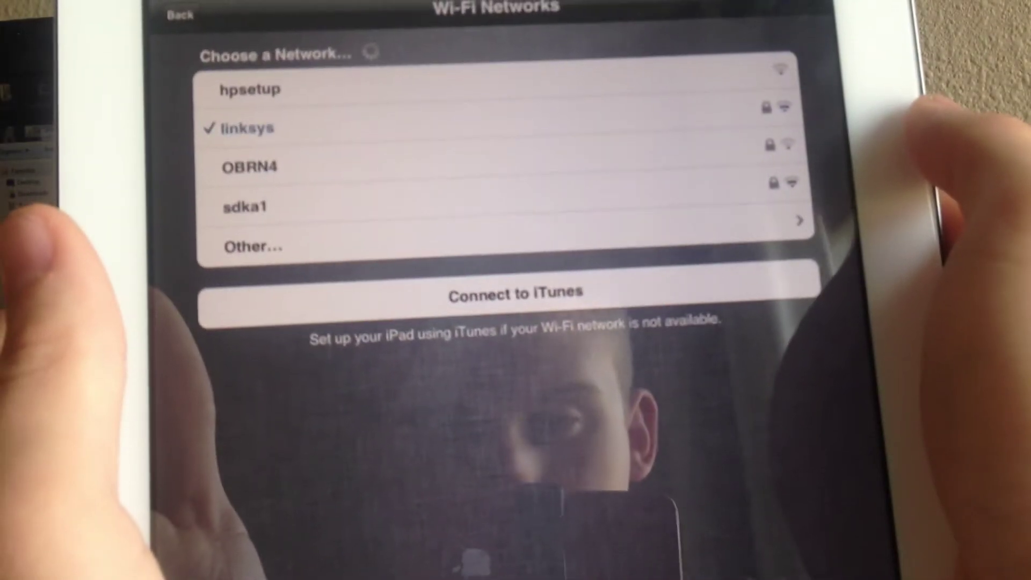
Step: Continue the iPad setup on the joined linksys Wi-Fi network
{"action": "left_click", "coordinate": [786, 18]}
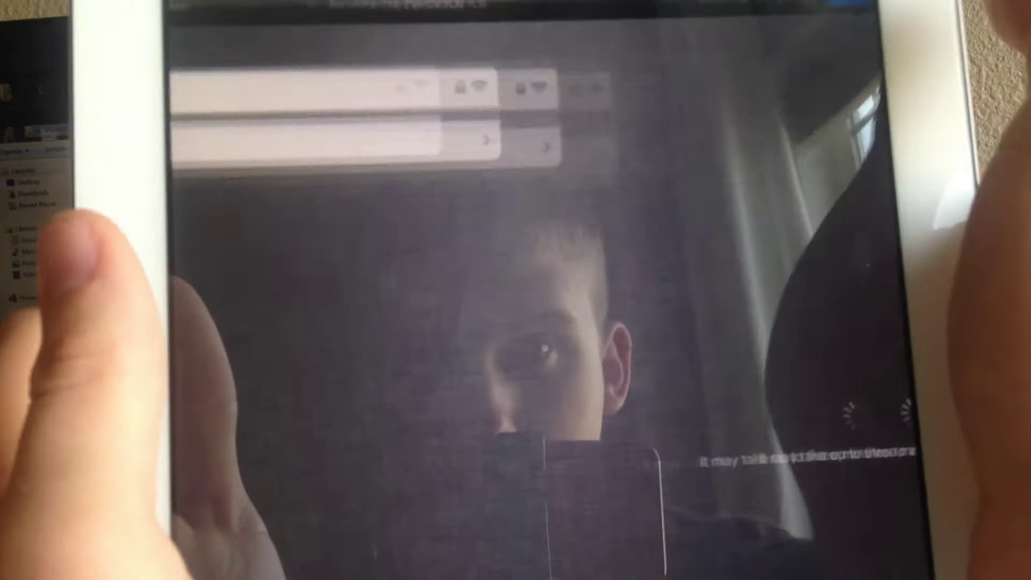